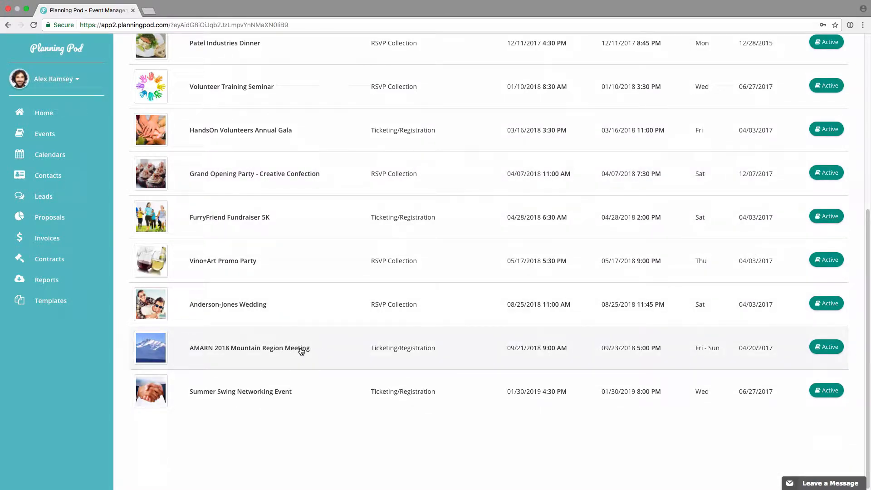
- Open the worksheets of the AMARN 2018 Mountain Region Meeting event
{"action": "left_click", "coordinate": [301, 351]}
{"action": "scroll", "coordinate": [313, 320], "scroll_direction": "down", "scroll_amount": 20}
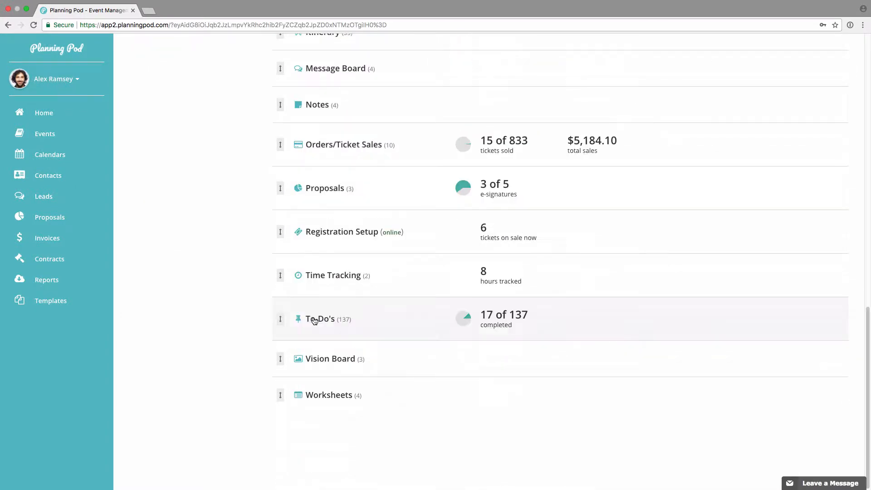
{"action": "left_click", "coordinate": [344, 396]}
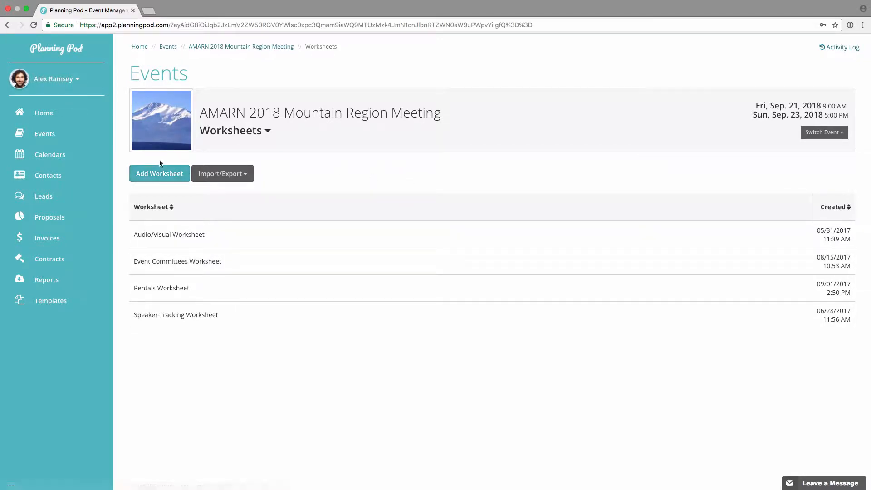
- Add a worksheet named "Exhibitor Guidelines" to the event
{"action": "left_click", "coordinate": [173, 173]}
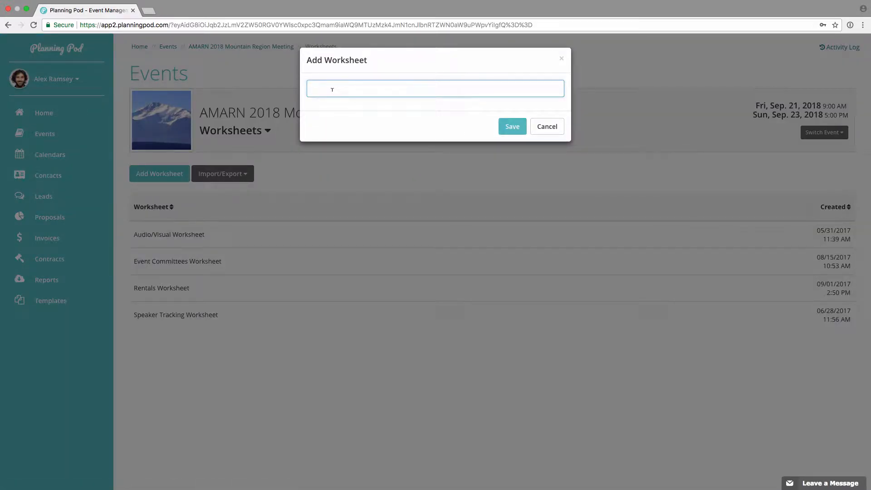
{"action": "type", "text": "Exhibitor"}
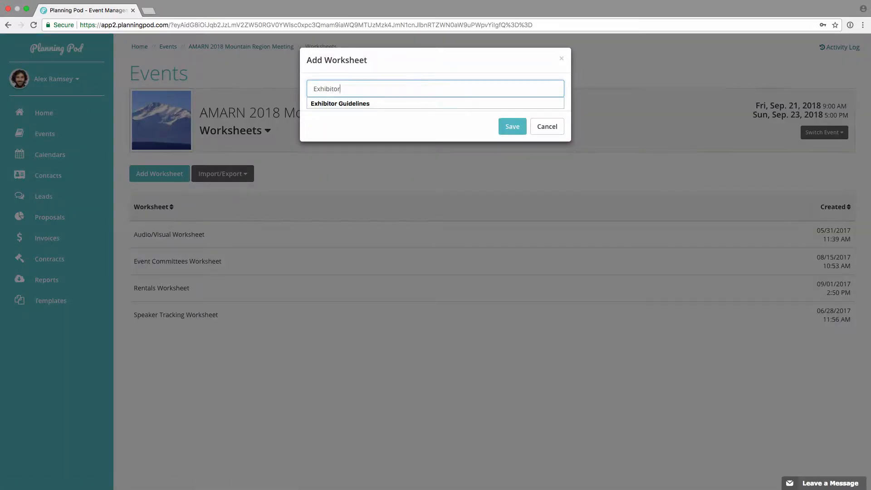
{"action": "type", "text": " Guidelines"}
{"action": "left_click", "coordinate": [512, 127]}
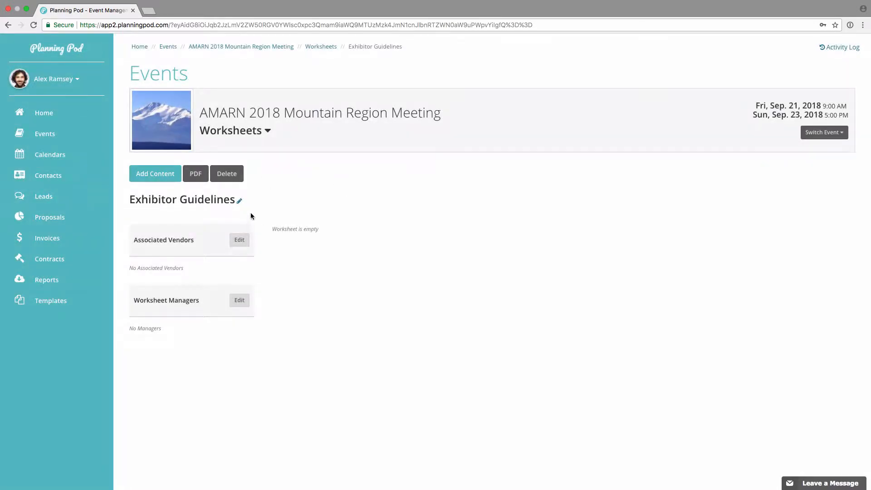
- Enter the worksheet content "Add worksheet content here:" followed by a bulleted list of "format", "content", "this" and "way"
{"action": "left_click", "coordinate": [158, 179]}
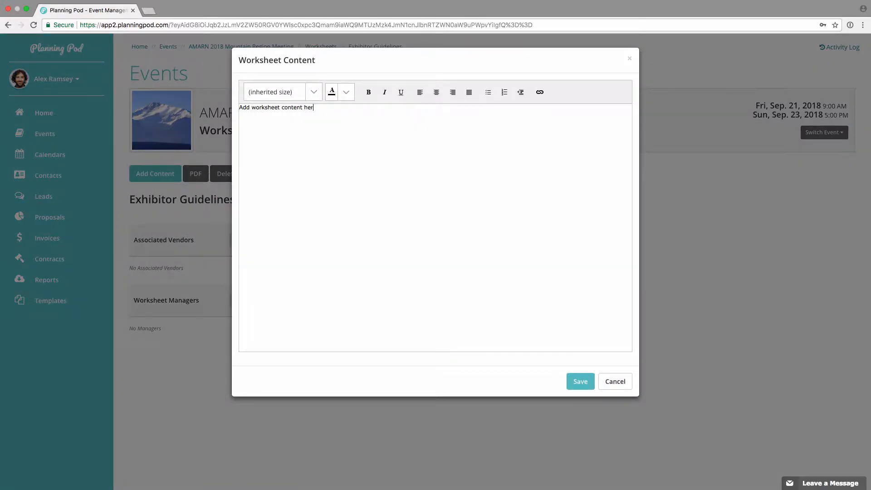
{"action": "type", "text": ":"}
{"action": "key", "text": "Return"}
{"action": "type", "text": "format"}
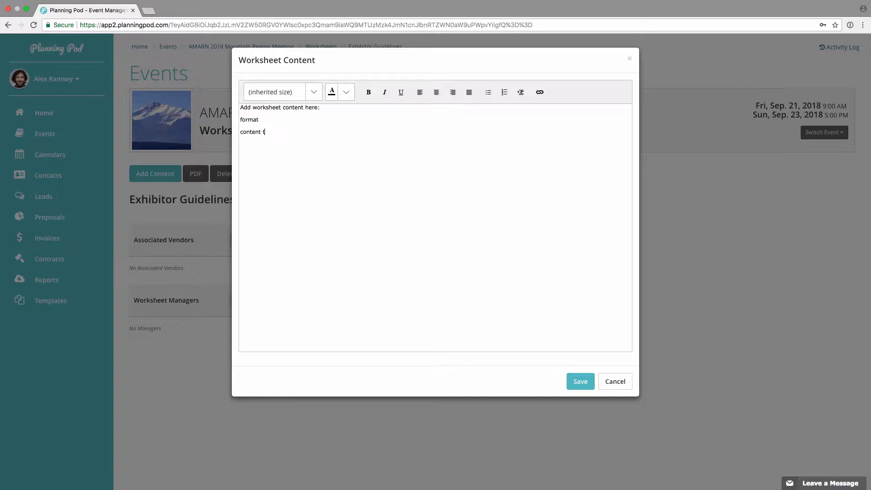
{"action": "left_click_drag", "start_coordinate": [265, 166], "coordinate": [240, 117]}
{"action": "left_click", "coordinate": [488, 93]}
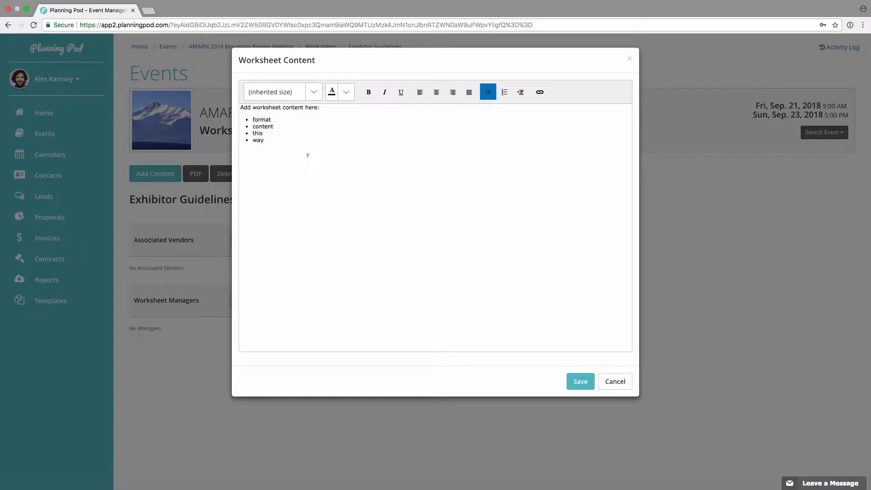
- Make all the worksheet content bold and underlined, and save it
{"action": "key", "text": "super+a"}
{"action": "left_click", "coordinate": [369, 92]}
{"action": "left_click", "coordinate": [400, 92]}
{"action": "left_click", "coordinate": [642, 334]}
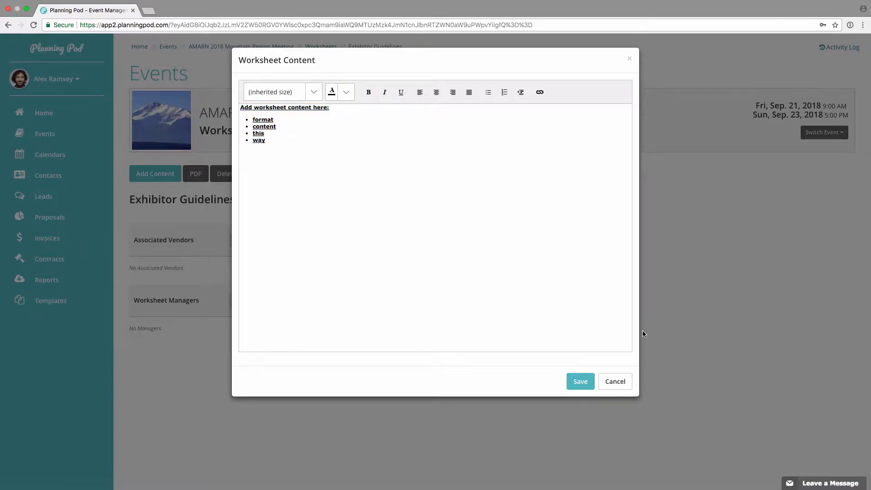
{"action": "left_click", "coordinate": [581, 382]}
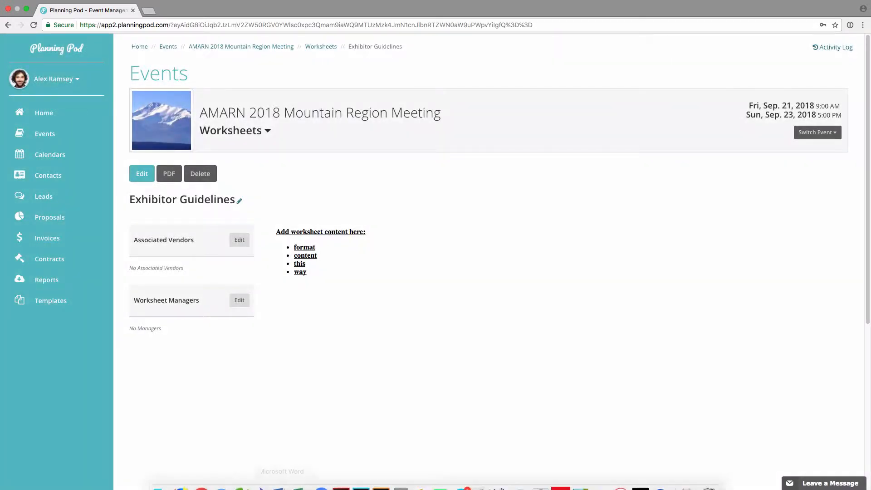
- Switch to the ExhibitorPolicies document in Word and start saving a copy with Plain Text (.txt) as the file format
{"action": "left_click", "coordinate": [281, 476]}
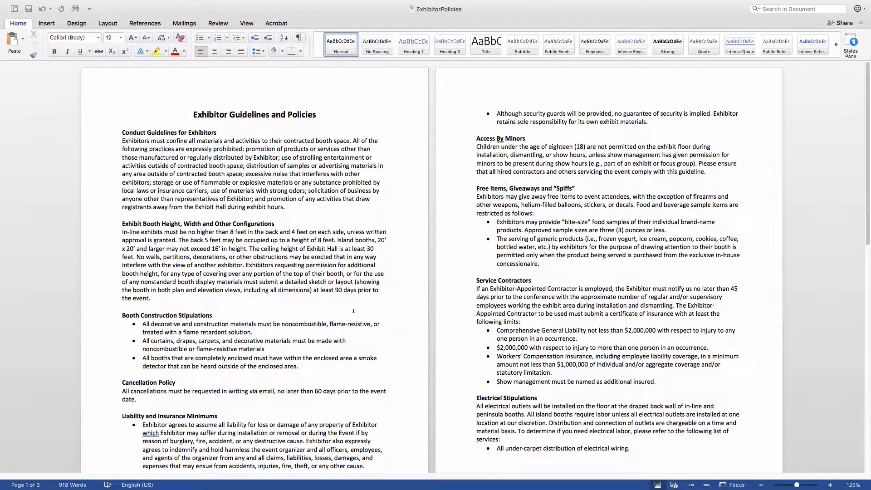
{"action": "left_click", "coordinate": [198, 91]}
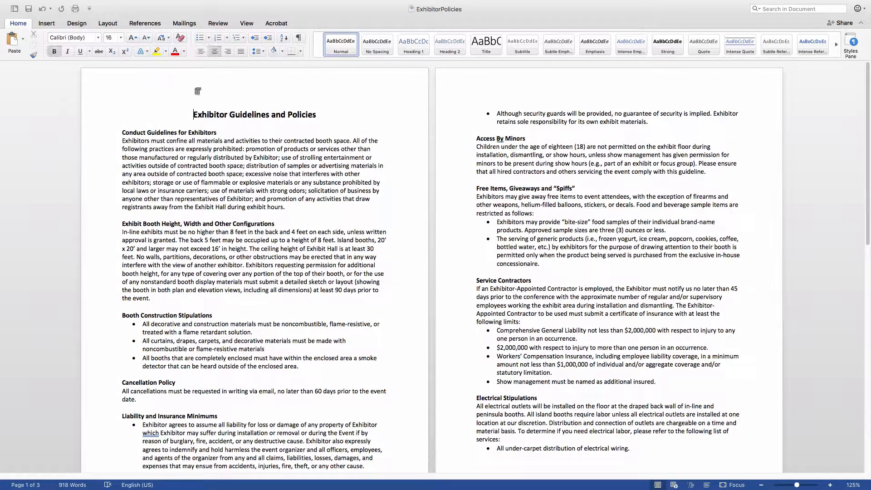
{"action": "left_click", "coordinate": [211, 141]}
{"action": "mouse_move", "coordinate": [86, 2]}
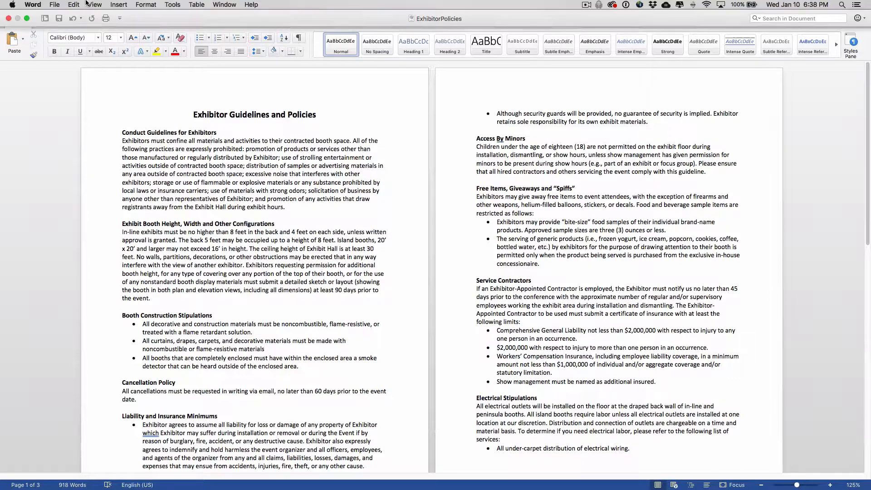
{"action": "left_click", "coordinate": [55, 5]}
{"action": "left_click", "coordinate": [86, 79]}
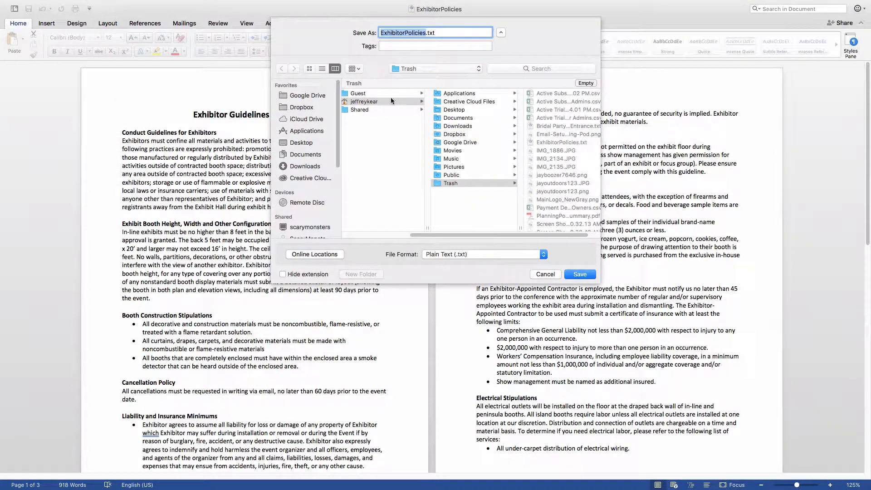
{"action": "left_click", "coordinate": [451, 252]}
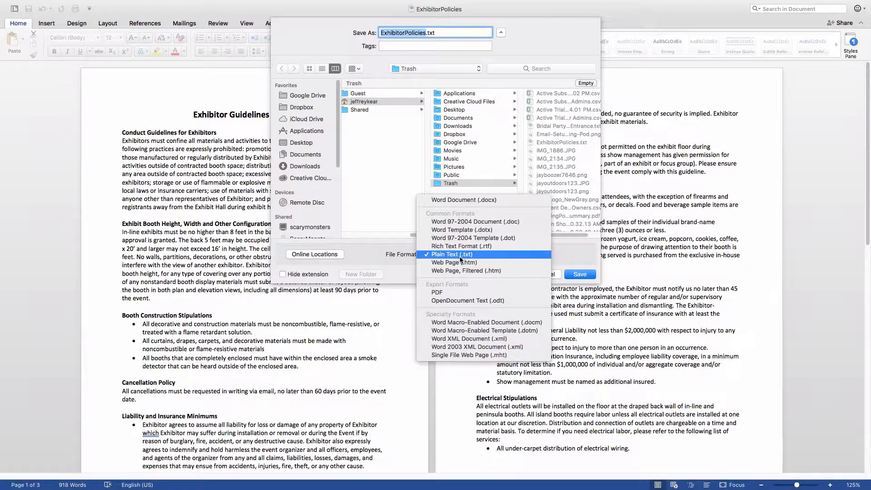
{"action": "left_click", "coordinate": [459, 257]}
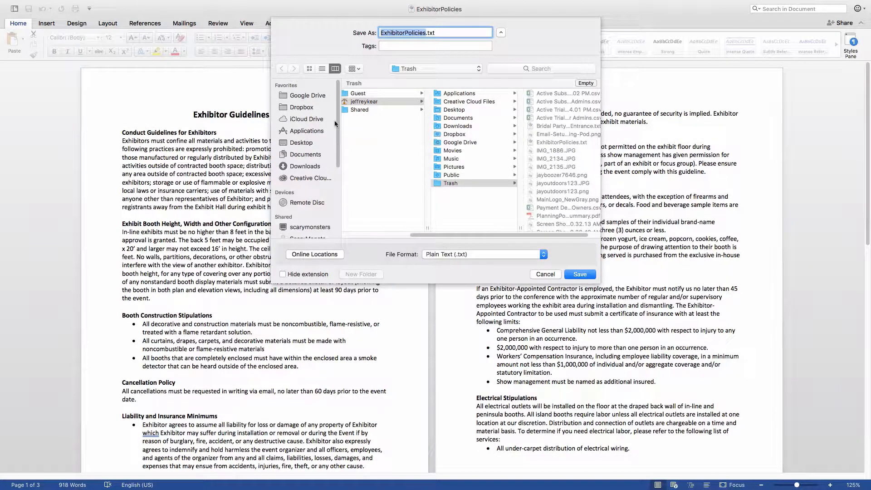
- Save the plain-text copy as ExhibitorPolicies.txt in the Desktop's Assets folder, accepting the encoding conversion
{"action": "left_click", "coordinate": [312, 143]}
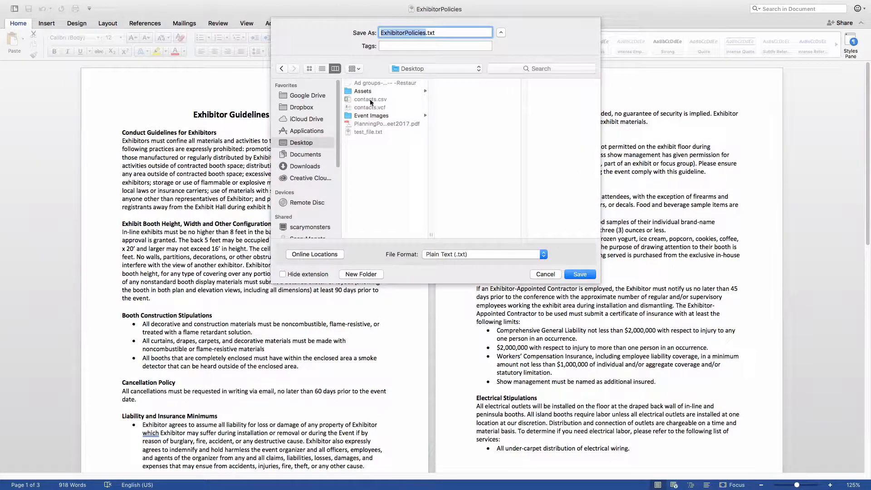
{"action": "left_click", "coordinate": [368, 92]}
{"action": "left_click", "coordinate": [580, 274]}
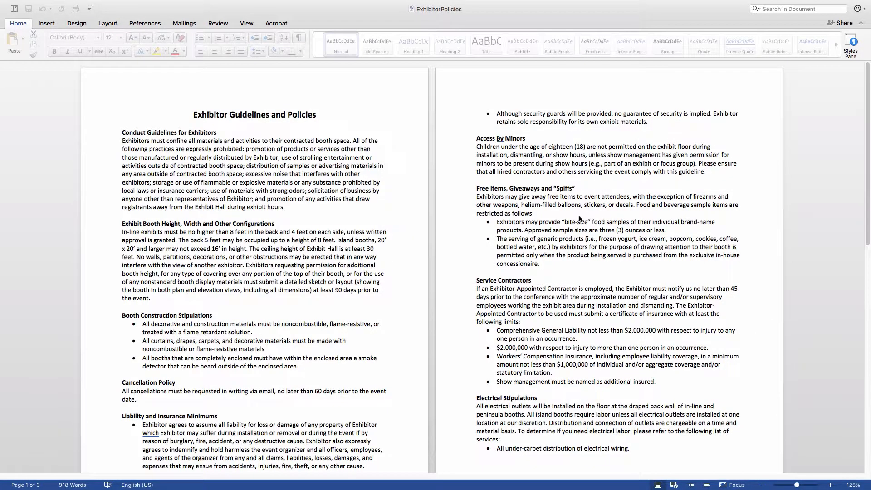
{"action": "left_click", "coordinate": [562, 295]}
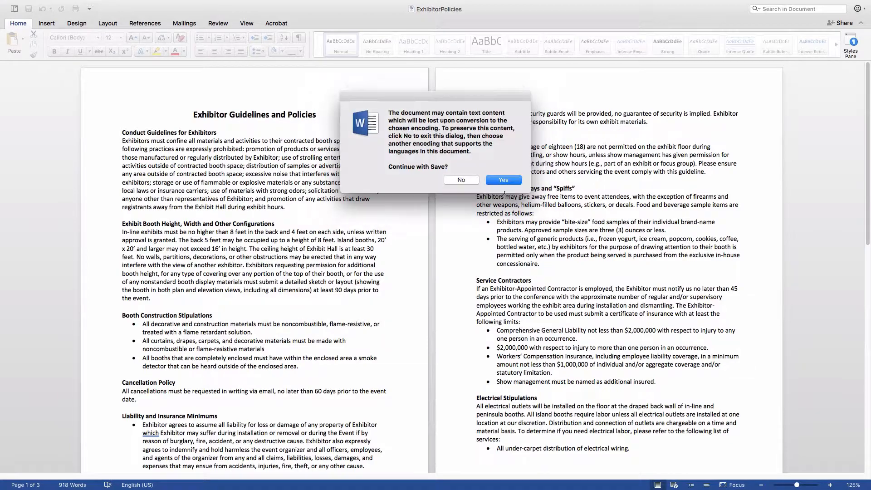
{"action": "left_click", "coordinate": [503, 181]}
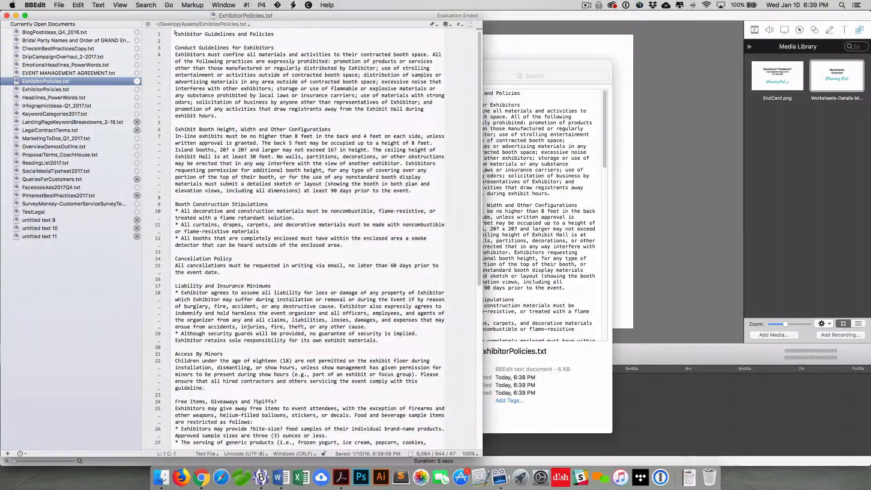
- Copy all the text of ExhibitorPolicies.txt below the worksheet's bulleted list and bold its title "Exhibitor Guidelines and Policies"
{"action": "left_click_drag", "start_coordinate": [177, 34], "coordinate": [845, 489]}
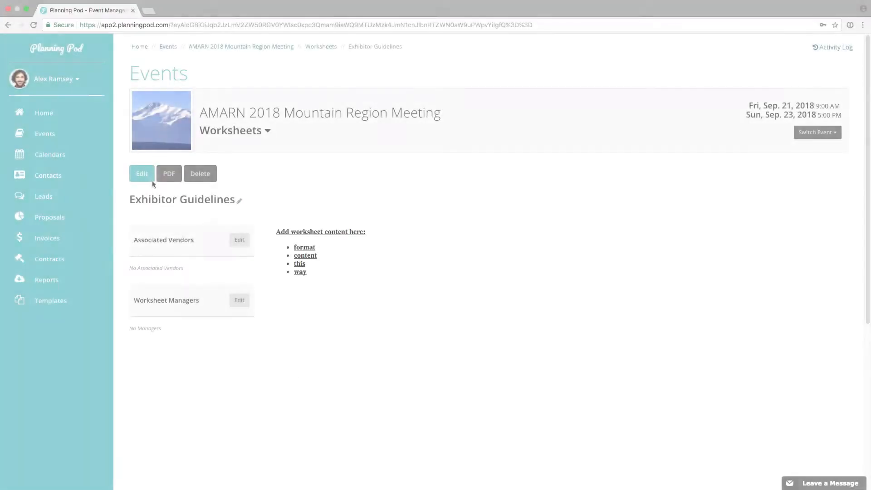
{"action": "left_click", "coordinate": [150, 179]}
{"action": "left_click", "coordinate": [265, 155]}
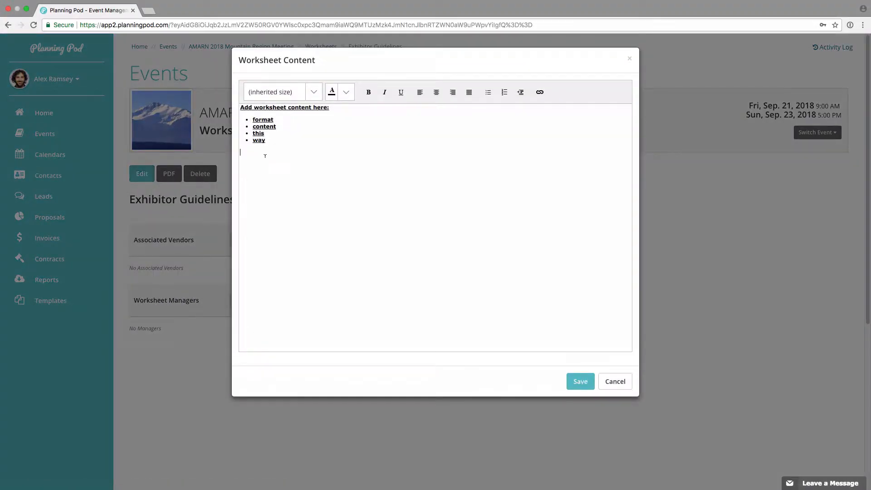
{"action": "key", "text": "super+v"}
{"action": "triple_click", "coordinate": [262, 153]}
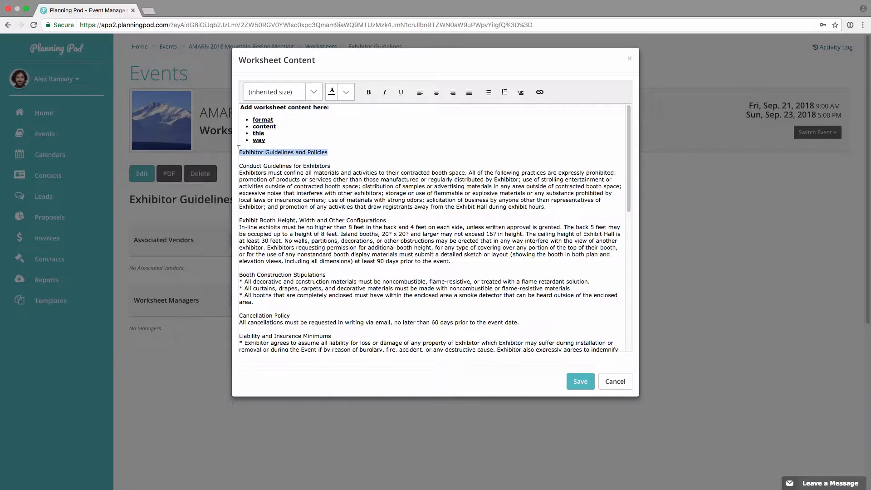
{"action": "left_click", "coordinate": [369, 93]}
- Remove the asterisk from the first Booth Construction Stipulations item and put that item in its own paragraph
{"action": "left_click", "coordinate": [244, 282]}
{"action": "key", "text": "BackSpace"}
{"action": "key", "text": "BackSpace"}
{"action": "left_click", "coordinate": [488, 92]}
{"action": "key", "text": "BackSpace"}
{"action": "key", "text": "Return"}
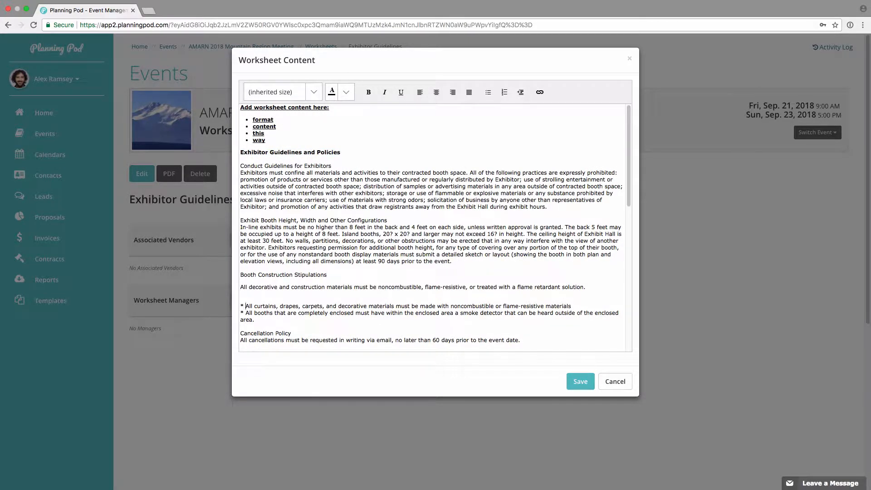
- Remove the asterisks from the curtains and enclosed-booths items and put each item in its own paragraph
{"action": "left_click", "coordinate": [246, 307]}
{"action": "key", "text": "BackSpace"}
{"action": "key", "text": "BackSpace"}
{"action": "key", "text": "BackSpace"}
{"action": "key", "text": "BackSpace"}
{"action": "key", "text": "Return"}
{"action": "left_click", "coordinate": [246, 318]}
{"action": "key", "text": "BackSpace"}
{"action": "key", "text": "BackSpace"}
{"action": "key", "text": "BackSpace"}
{"action": "key", "text": "BackSpace"}
{"action": "key", "text": "Return"}
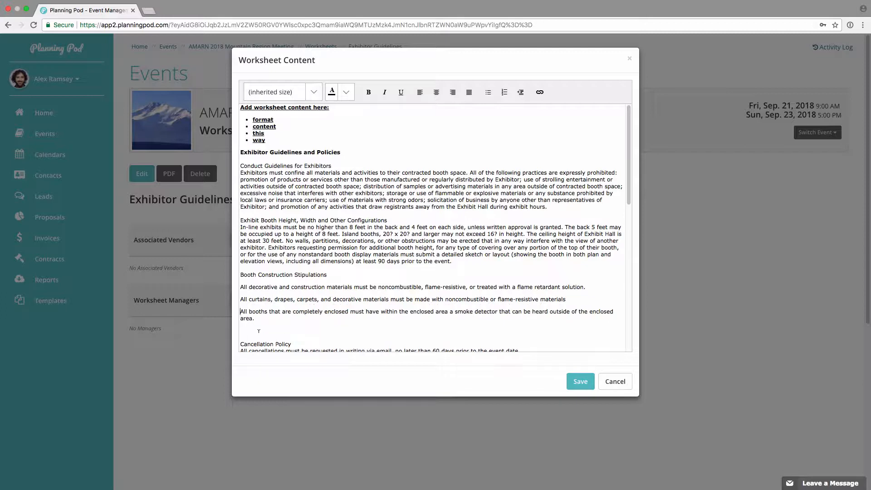
- Put the Cancellation Policy heading in its own paragraph, separate from the booth construction items
{"action": "left_click", "coordinate": [242, 344]}
{"action": "key", "text": "BackSpace"}
{"action": "key", "text": "BackSpace"}
{"action": "key", "text": "BackSpace"}
{"action": "key", "text": "Return"}
{"action": "key", "text": "Return"}
- Format the three booth construction items as a bulleted list, bold the Booth Construction Stipulations heading, and save the content
{"action": "left_click_drag", "start_coordinate": [255, 318], "coordinate": [240, 286]}
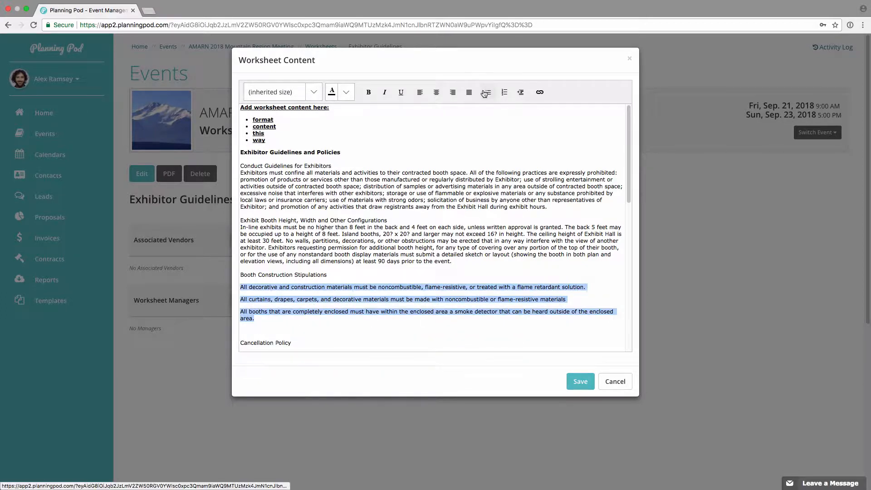
{"action": "left_click", "coordinate": [488, 92]}
{"action": "left_click_drag", "start_coordinate": [338, 275], "coordinate": [240, 275]}
{"action": "left_click", "coordinate": [368, 92]}
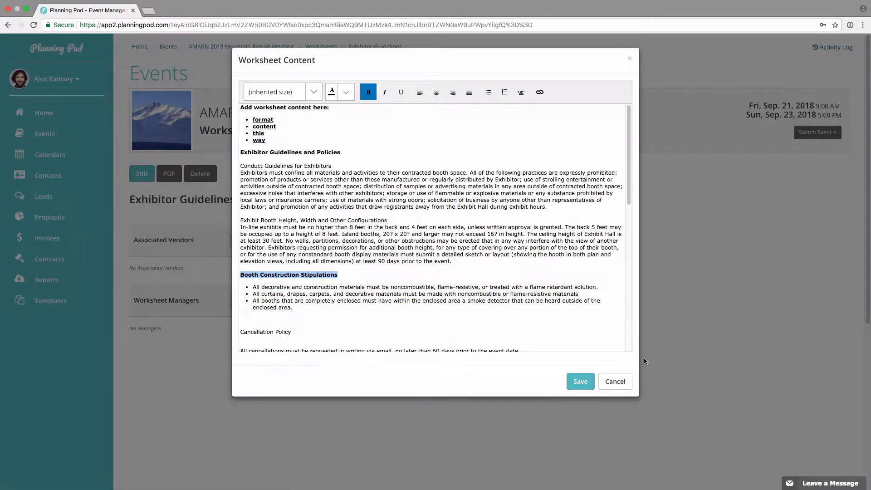
{"action": "left_click", "coordinate": [580, 382]}
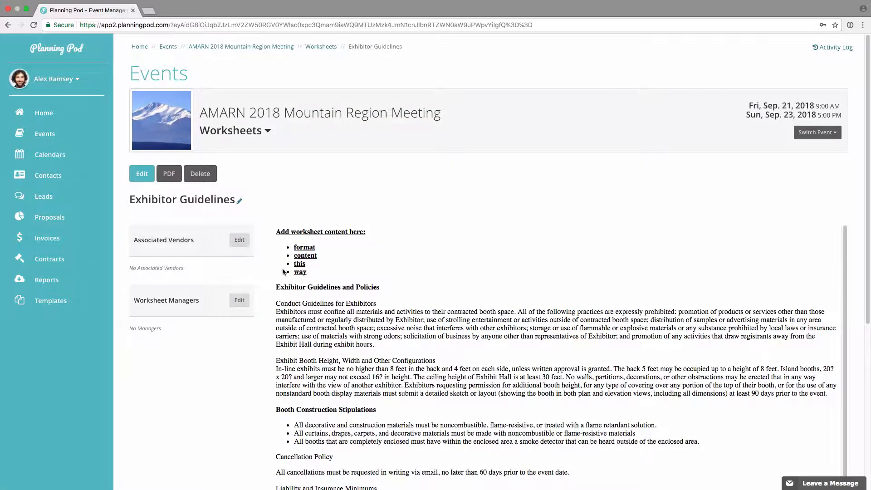
- Associate the Acme Rentals, LLC vendor with the worksheet, viewing the new-vendor form without filling it in
{"action": "left_click", "coordinate": [239, 240]}
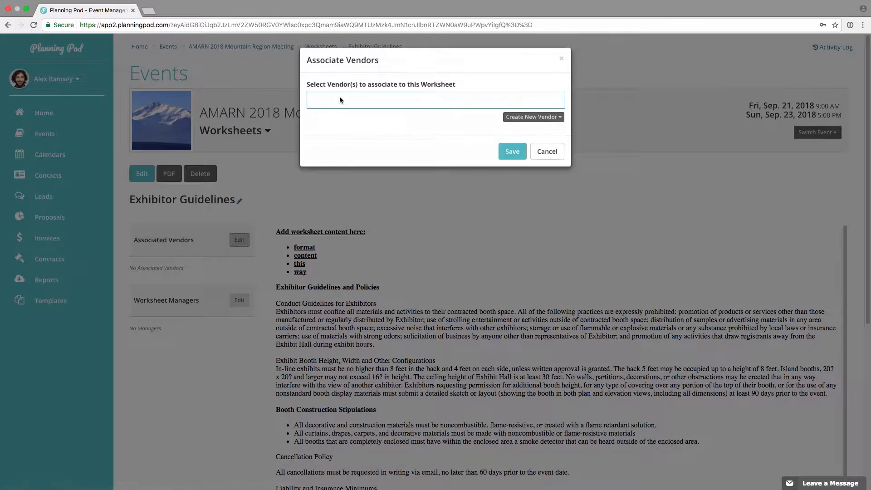
{"action": "left_click", "coordinate": [340, 96]}
{"action": "left_click", "coordinate": [376, 162]}
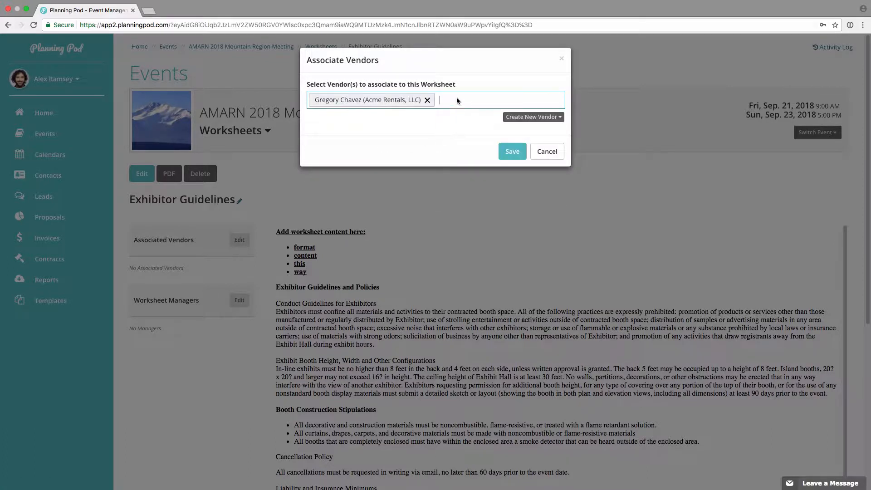
{"action": "left_click", "coordinate": [520, 117]}
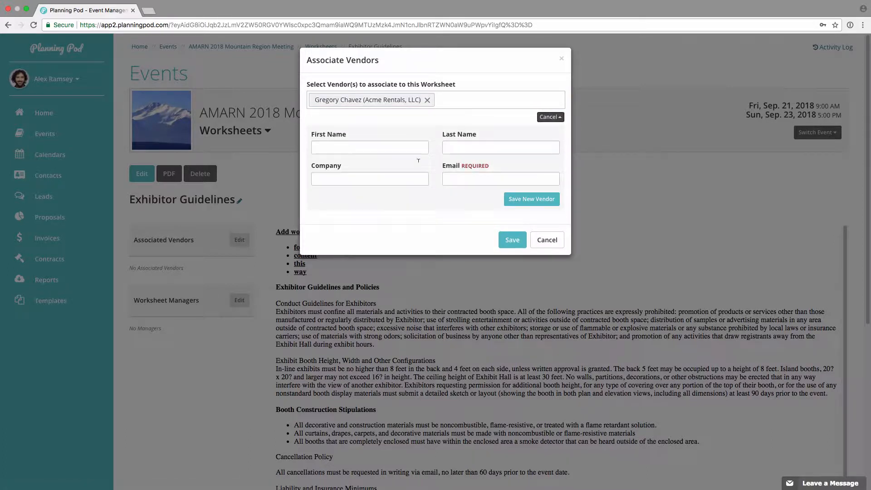
{"action": "left_click", "coordinate": [550, 117]}
{"action": "left_click", "coordinate": [517, 154]}
- Assign a contact as the manager of the Exhibitor Guidelines worksheet, viewing the new-contact form without filling it in
{"action": "left_click", "coordinate": [240, 300]}
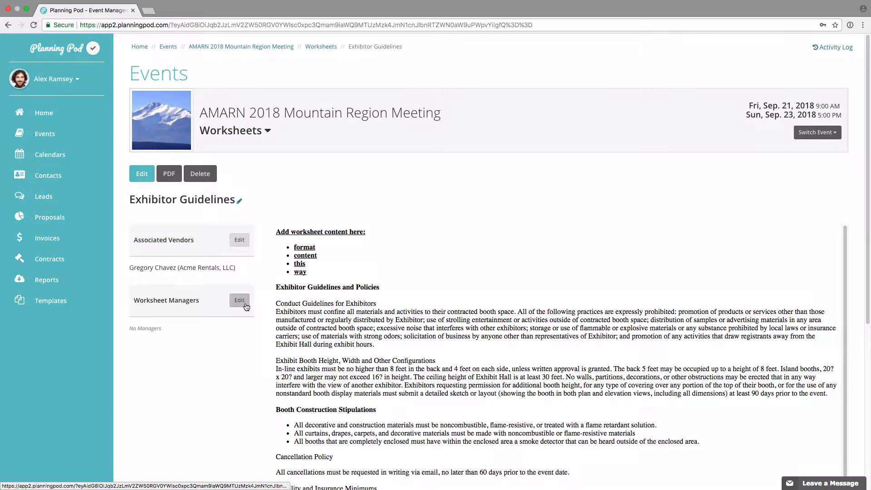
{"action": "left_click", "coordinate": [385, 108]}
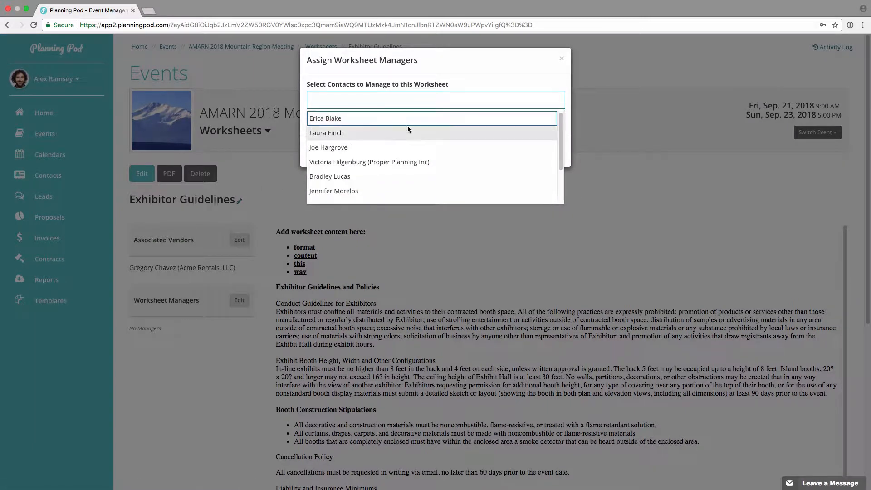
{"action": "left_click", "coordinate": [368, 177]}
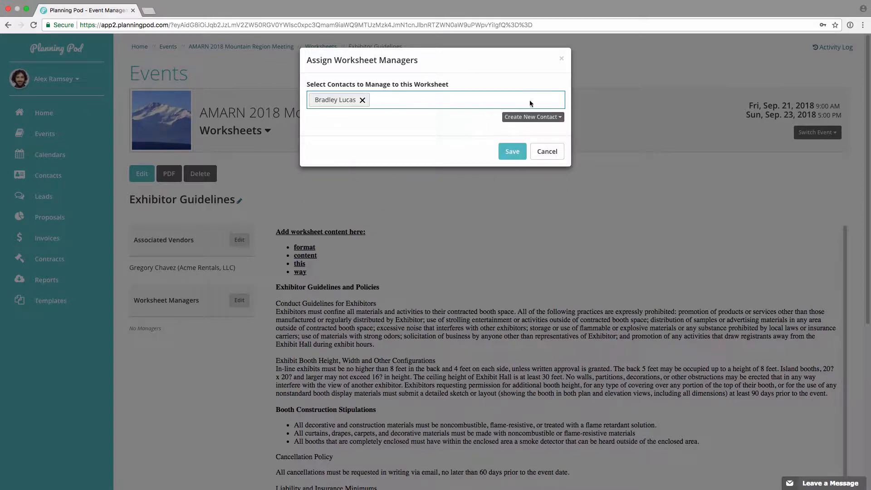
{"action": "left_click", "coordinate": [534, 117]}
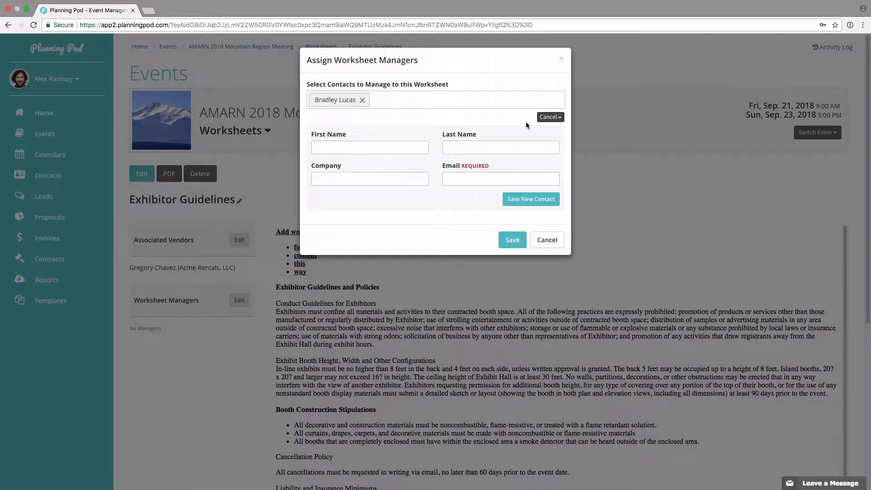
{"action": "left_click", "coordinate": [551, 117]}
{"action": "left_click", "coordinate": [512, 151]}
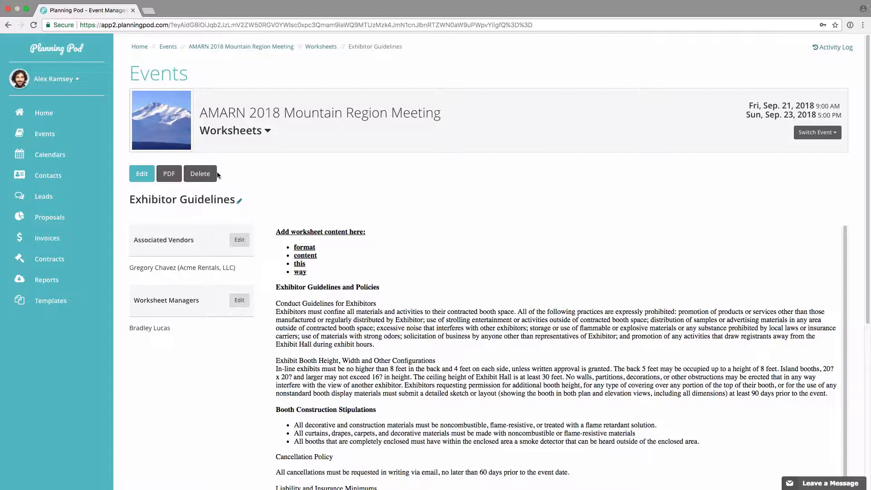
- Examine the event's worksheet import/export options and the worksheet template list with its form for adding a template
{"action": "left_click", "coordinate": [323, 47]}
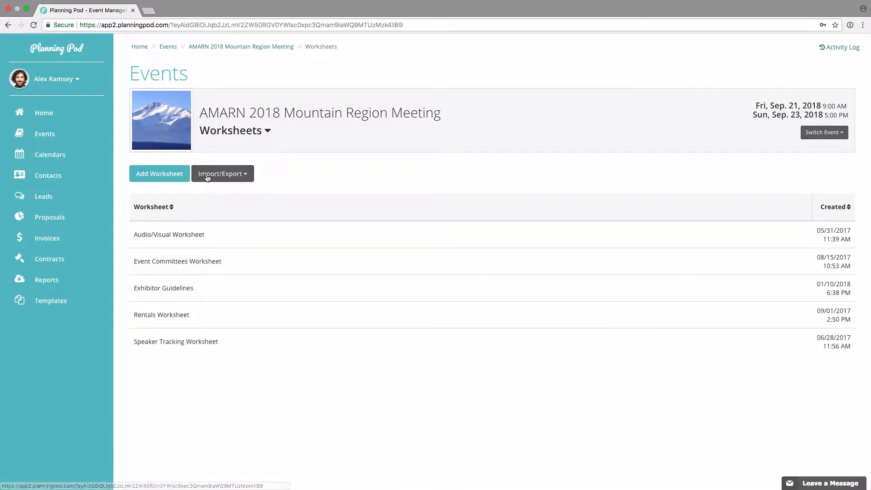
{"action": "left_click", "coordinate": [225, 175]}
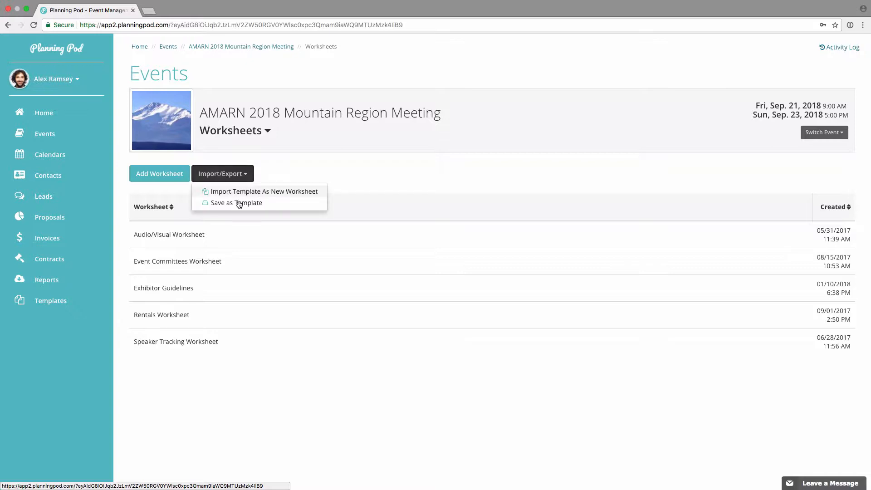
{"action": "left_click", "coordinate": [55, 301]}
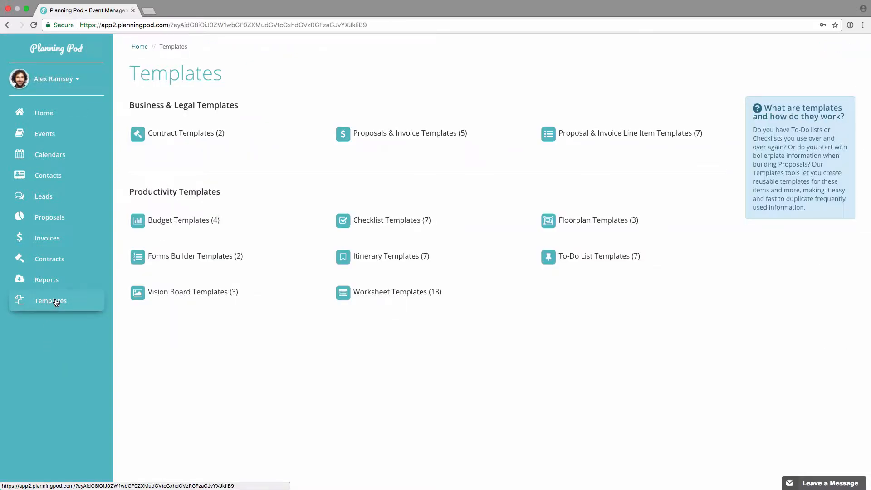
{"action": "left_click", "coordinate": [361, 293]}
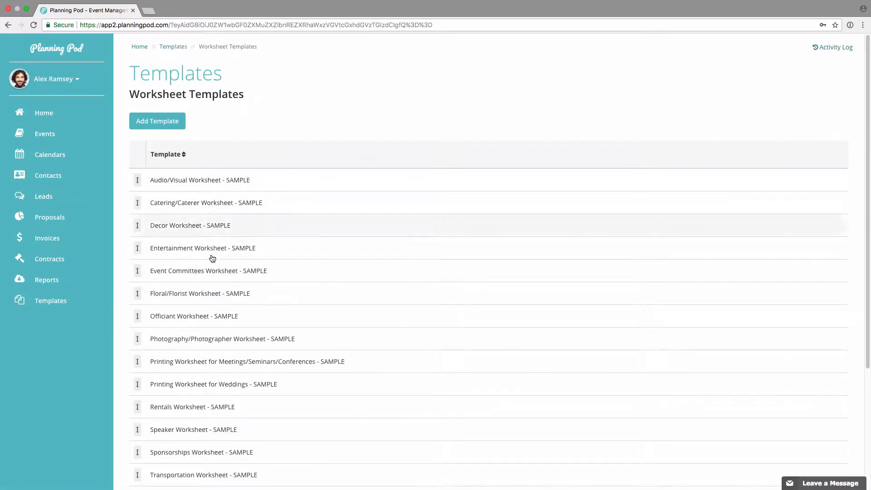
{"action": "scroll", "coordinate": [216, 475], "scroll_direction": "down", "scroll_amount": 1}
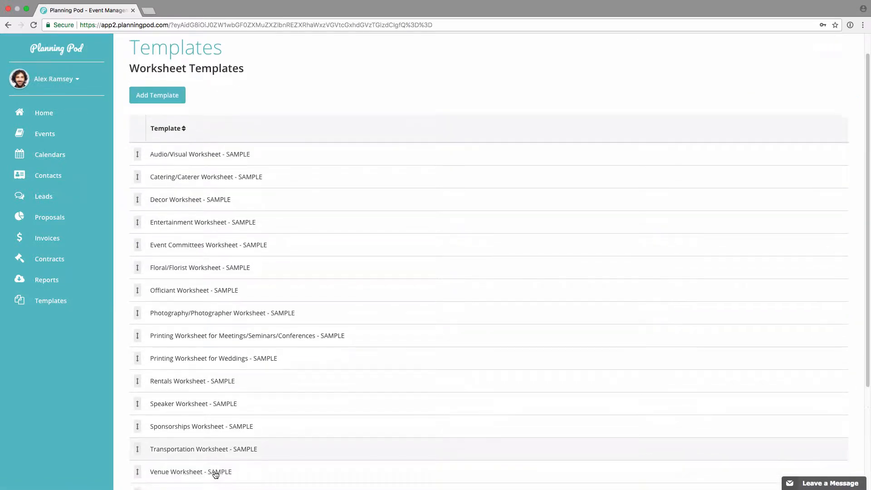
{"action": "scroll", "coordinate": [216, 475], "scroll_direction": "down", "scroll_amount": 2}
{"action": "scroll", "coordinate": [213, 470], "scroll_direction": "down", "scroll_amount": 1}
{"action": "scroll", "coordinate": [211, 462], "scroll_direction": "up", "scroll_amount": 2}
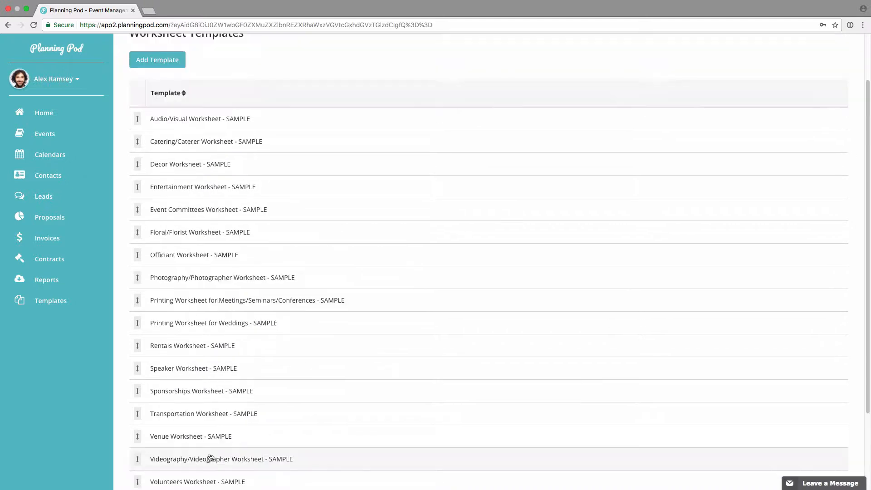
{"action": "scroll", "coordinate": [210, 457], "scroll_direction": "up", "scroll_amount": 2}
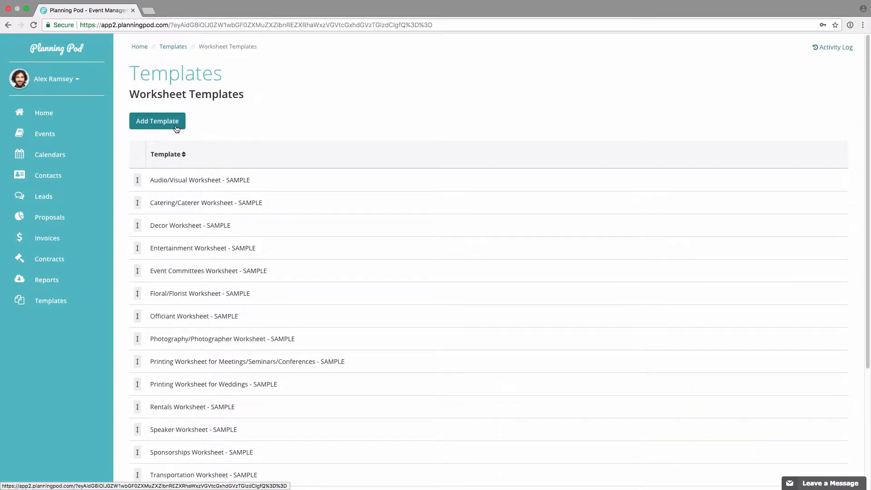
{"action": "left_click", "coordinate": [177, 128]}
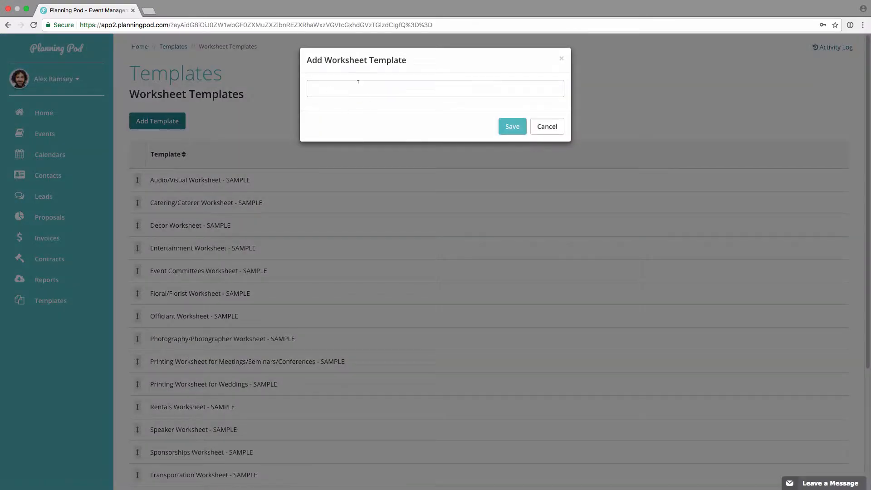
{"action": "left_click", "coordinate": [549, 127]}
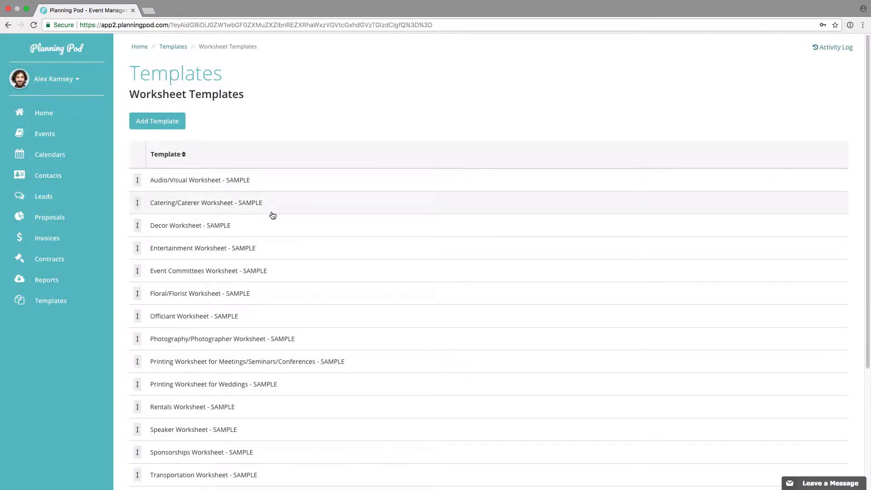
- Add the line "Start adding template information here:" above the content of the Transportation Worksheet - SAMPLE template
{"action": "scroll", "coordinate": [261, 362], "scroll_direction": "down", "scroll_amount": 4}
{"action": "left_click", "coordinate": [216, 311]}
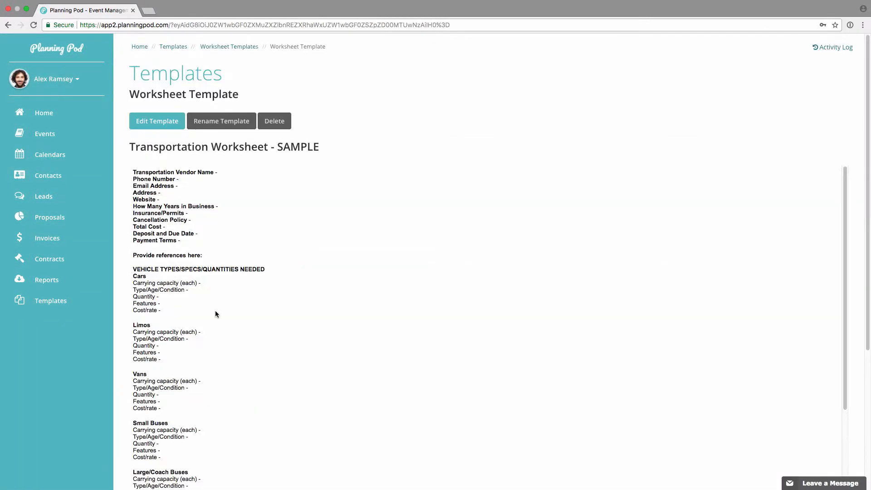
{"action": "left_click", "coordinate": [167, 123]}
{"action": "left_click", "coordinate": [241, 107]}
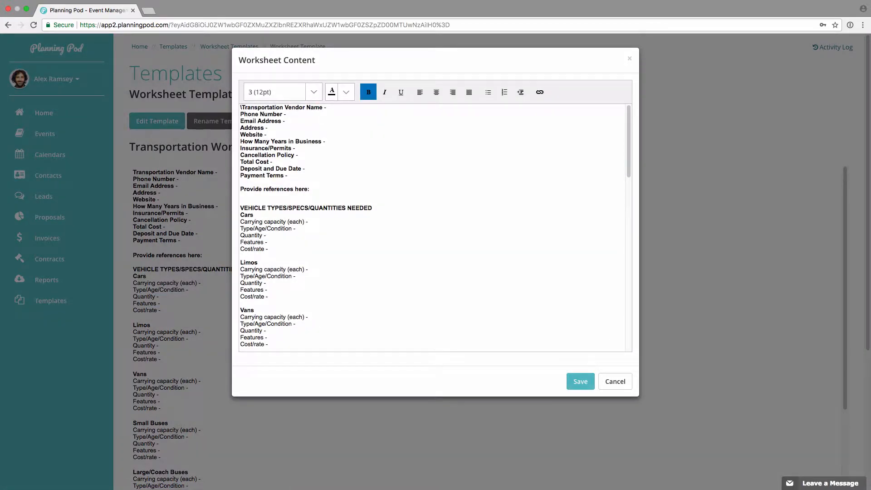
{"action": "key", "text": "Return"}
{"action": "type", "text": "Start adding template information here"}
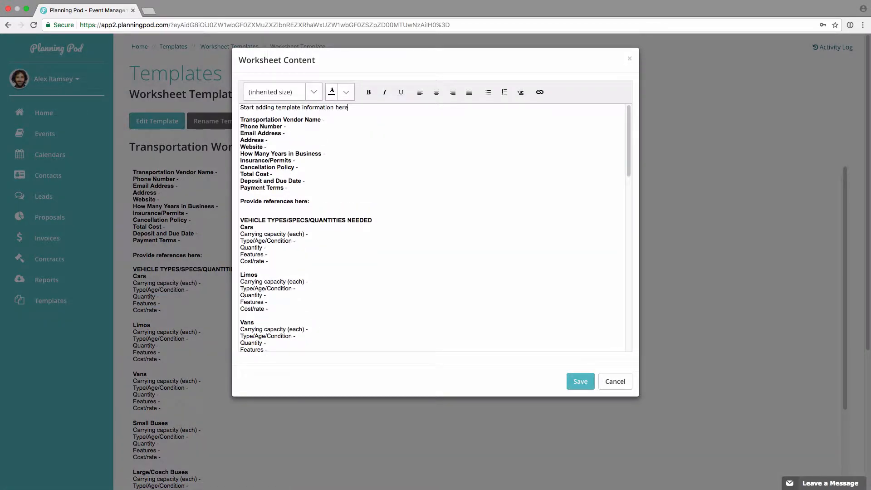
{"action": "type", "text": ":"}
- Make the added first line of the template bold and underlined, and save the template content
{"action": "left_click_drag", "start_coordinate": [359, 108], "coordinate": [240, 107]}
{"action": "left_click", "coordinate": [368, 92]}
{"action": "left_click", "coordinate": [401, 92]}
{"action": "left_click", "coordinate": [343, 127]}
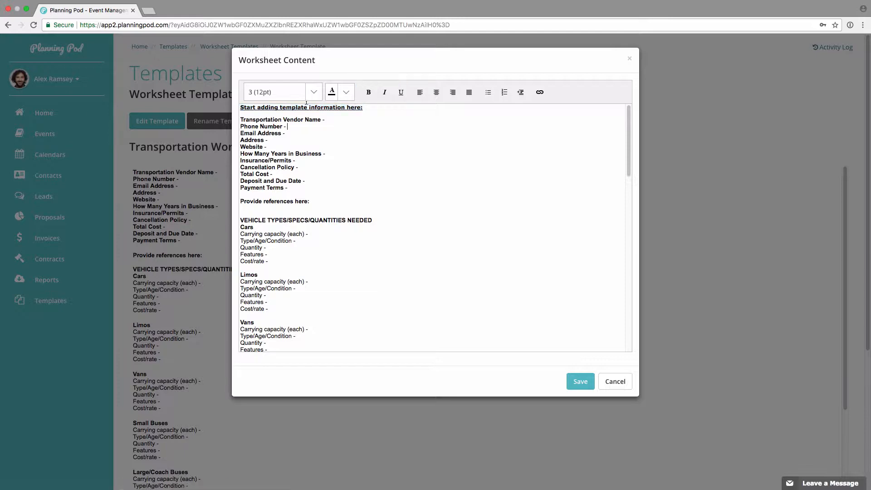
{"action": "left_click", "coordinate": [585, 382]}
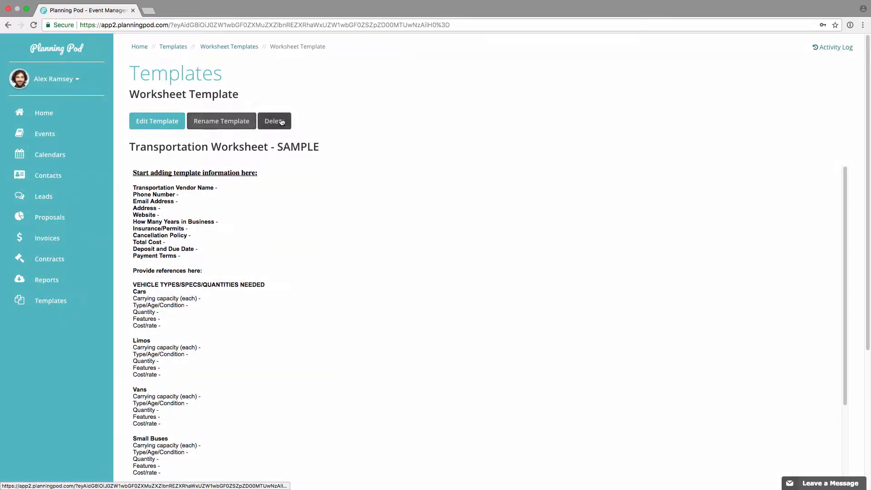
- Open the worksheets of the AMARN 2018 Mountain Region Meeting event
{"action": "left_click", "coordinate": [41, 134]}
{"action": "scroll", "coordinate": [232, 332], "scroll_direction": "down", "scroll_amount": 5}
{"action": "left_click", "coordinate": [235, 341]}
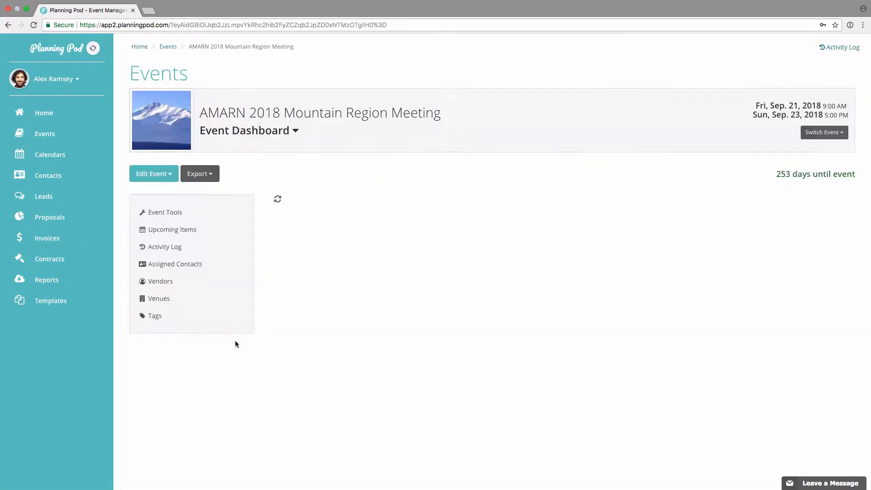
{"action": "scroll", "coordinate": [235, 340], "scroll_direction": "down", "scroll_amount": 10}
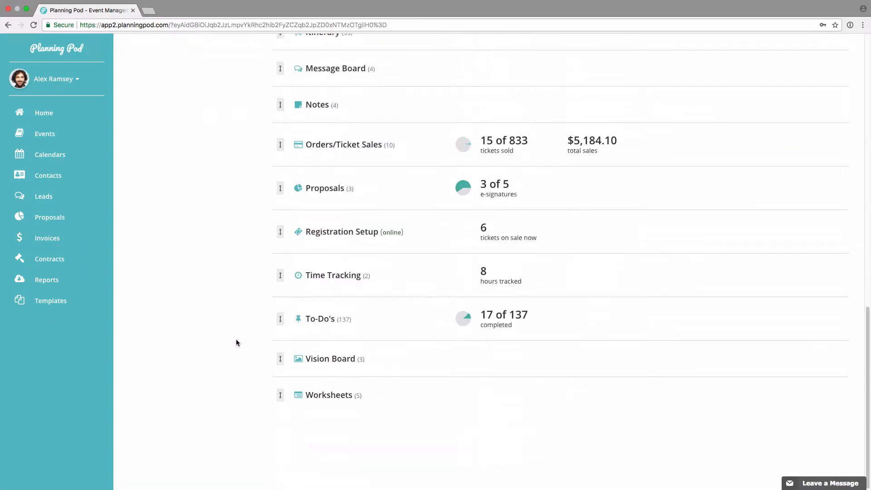
{"action": "left_click", "coordinate": [333, 395]}
- Import the Transportation Worksheet - SAMPLE template as a new worksheet for the event
{"action": "left_click", "coordinate": [207, 169]}
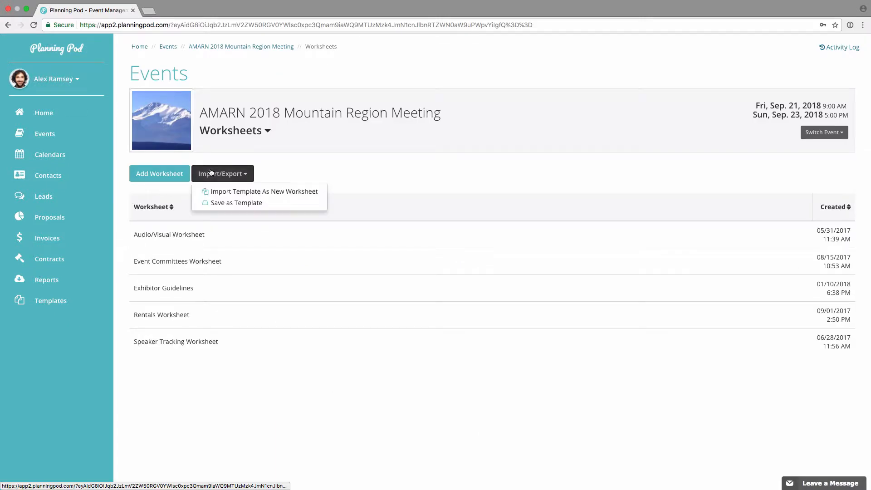
{"action": "left_click", "coordinate": [259, 194]}
{"action": "left_click", "coordinate": [336, 100]}
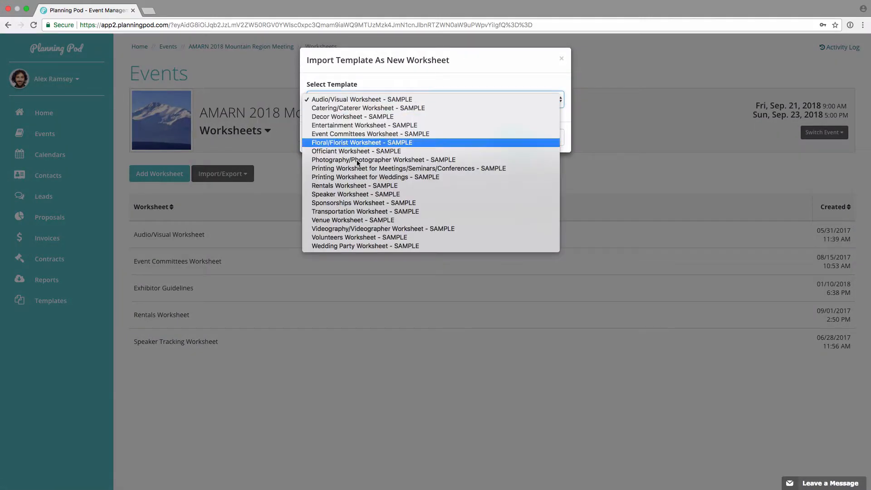
{"action": "left_click", "coordinate": [358, 212]}
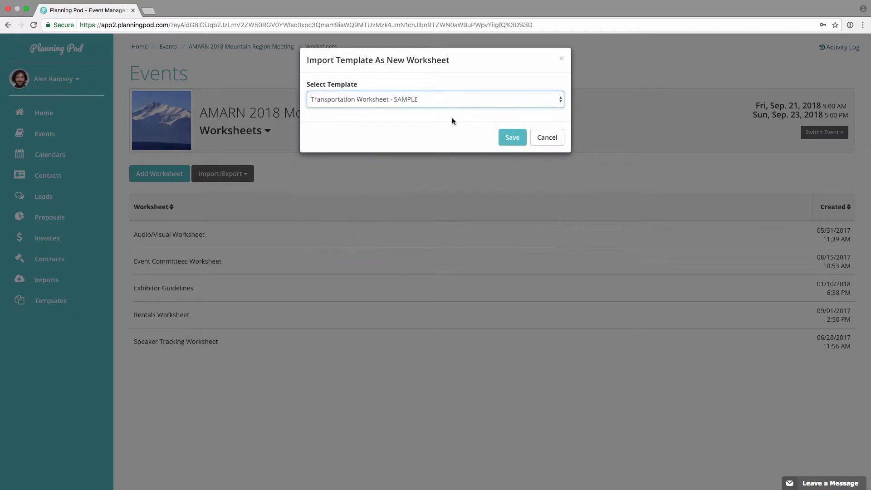
{"action": "left_click", "coordinate": [512, 141]}
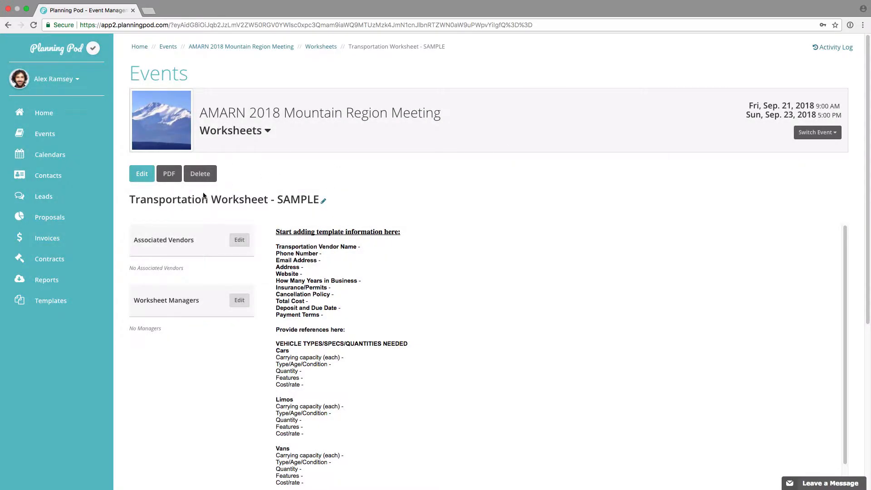
- Rename the imported worksheet as Transportation Worksheet
{"action": "left_click", "coordinate": [323, 200]}
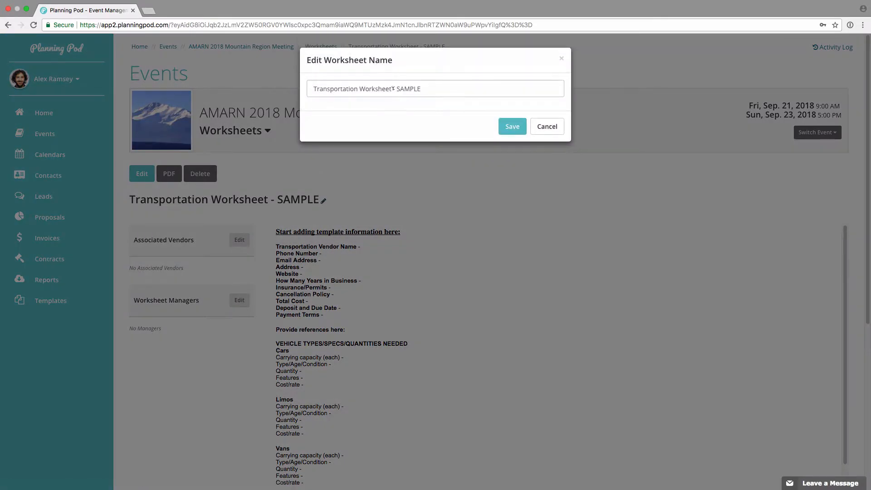
{"action": "left_click_drag", "start_coordinate": [391, 89], "coordinate": [449, 89]}
{"action": "key", "text": "BackSpace"}
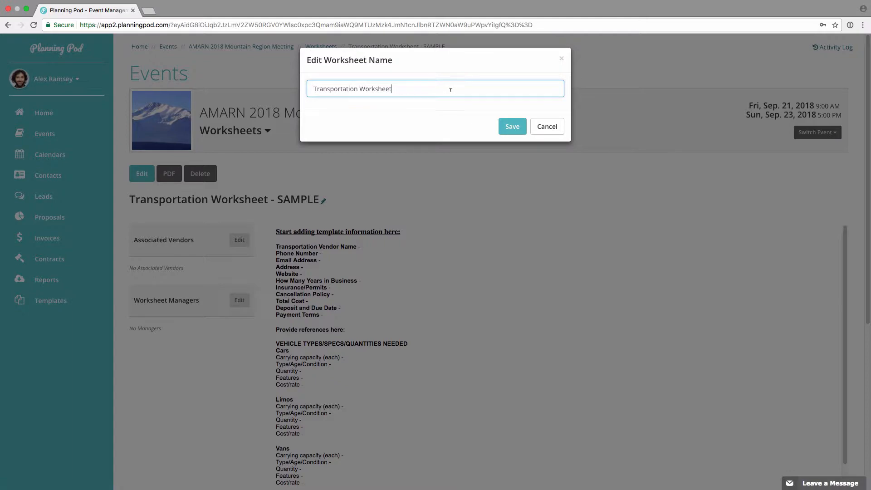
{"action": "left_click", "coordinate": [518, 126]}
- Enter "add info here" after Transportation Vendor Name in the worksheet content and save it
{"action": "left_click", "coordinate": [142, 173]}
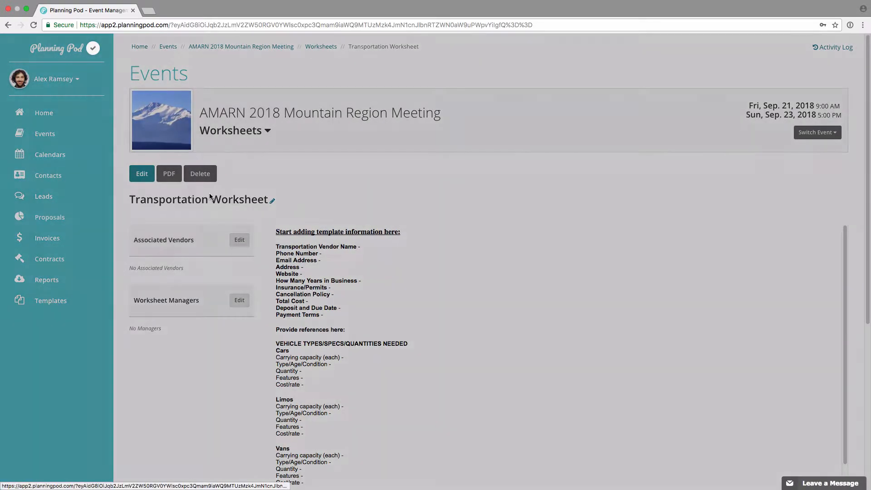
{"action": "left_click", "coordinate": [358, 117]}
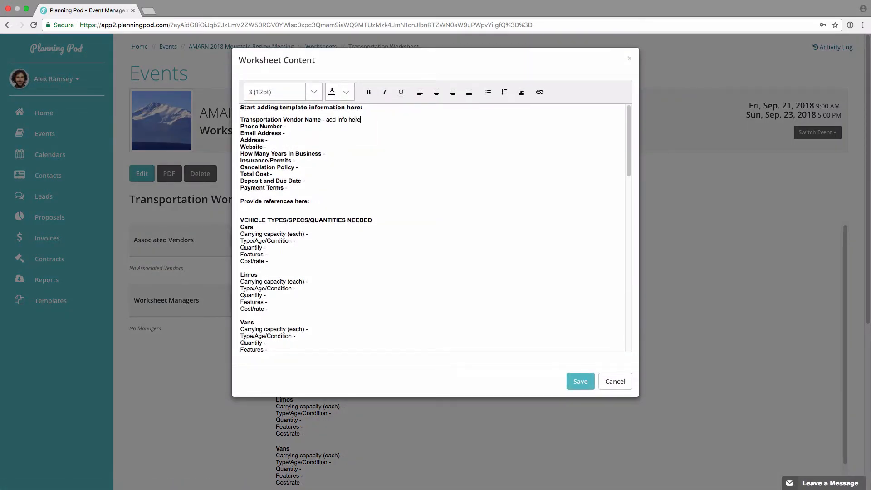
{"action": "left_click", "coordinate": [581, 381]}
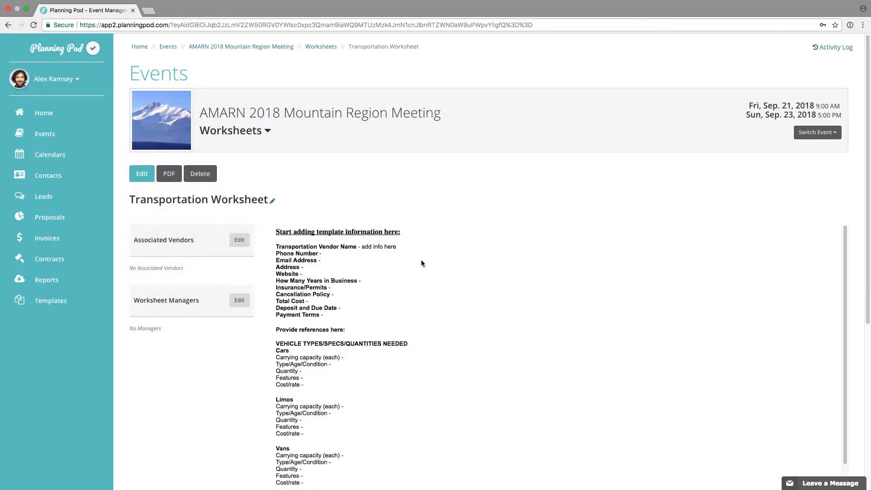
- View the event's Audio/Visual Worksheet and return to the worksheet list
{"action": "left_click", "coordinate": [318, 47]}
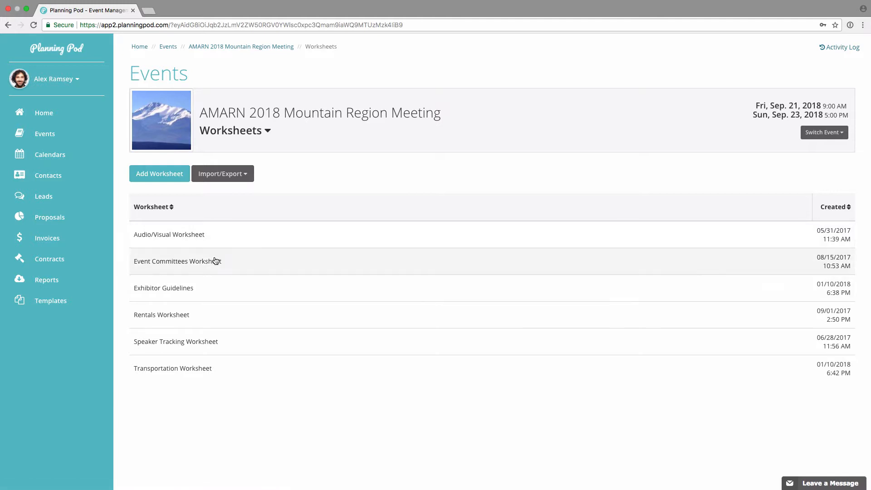
{"action": "left_click", "coordinate": [209, 239]}
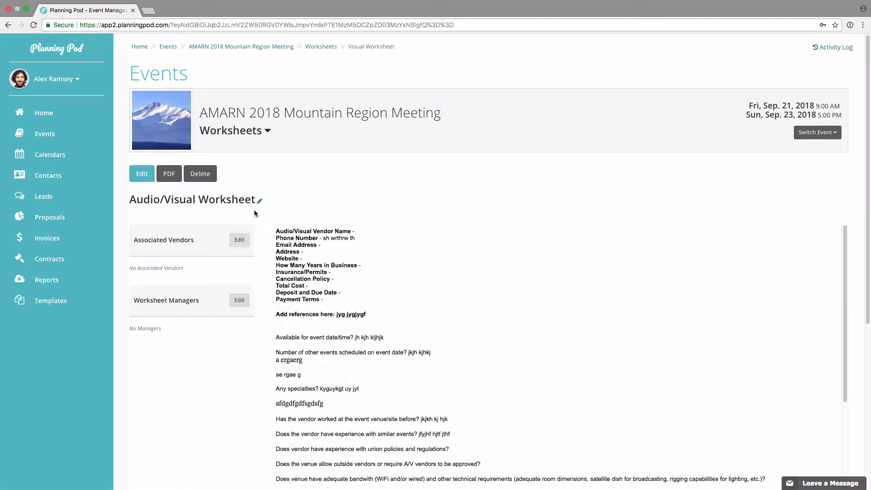
{"action": "left_click", "coordinate": [318, 48]}
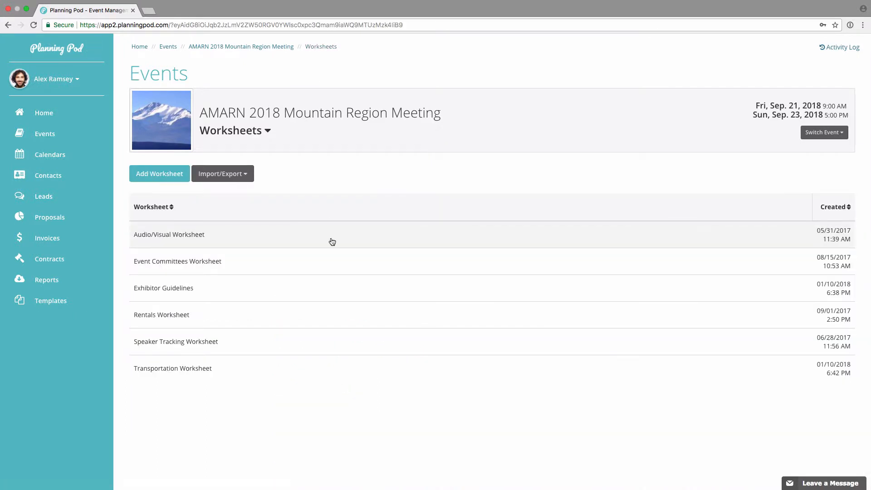
{"action": "left_click", "coordinate": [222, 173]}
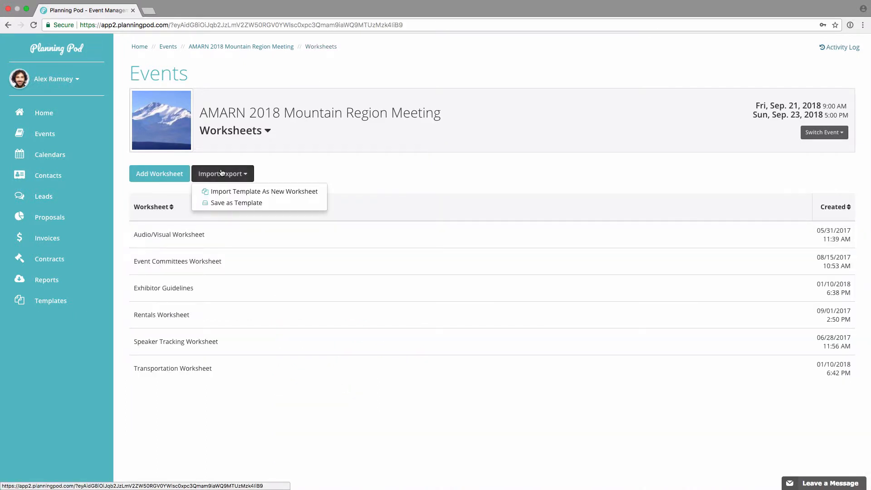
{"action": "left_click", "coordinate": [244, 202]}
{"action": "left_click", "coordinate": [342, 100]}
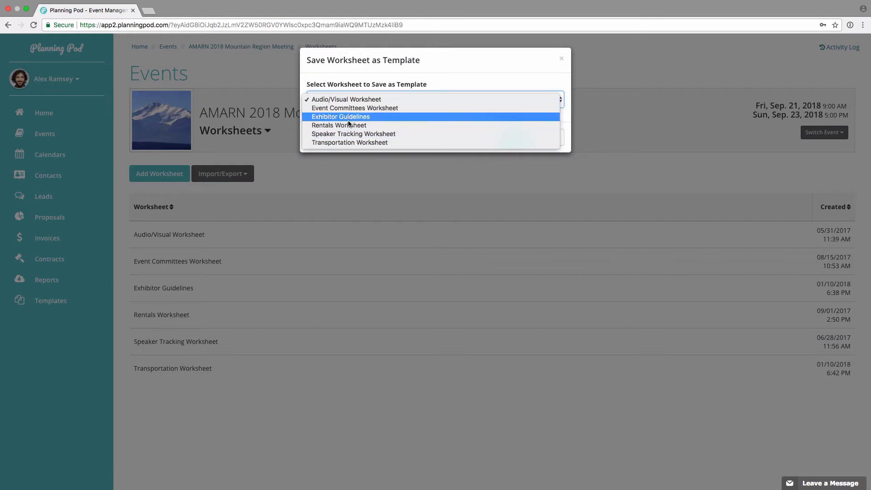
{"action": "left_click", "coordinate": [356, 117]}
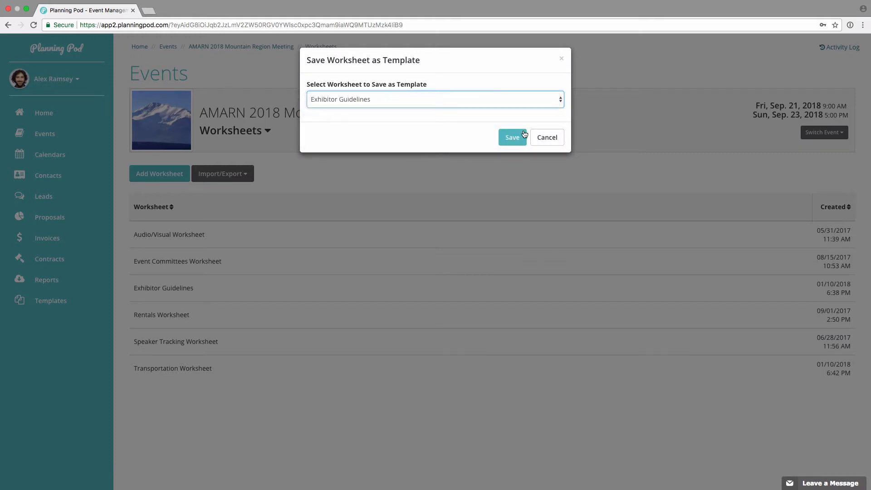
{"action": "left_click", "coordinate": [547, 137]}
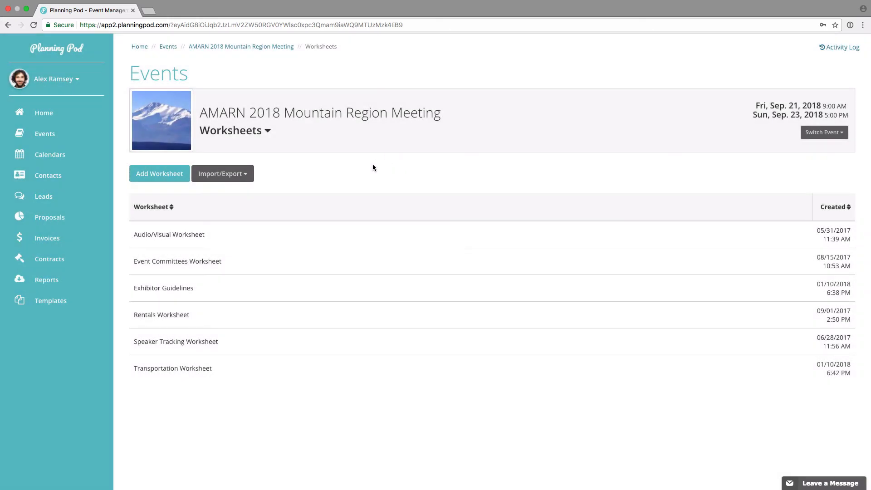